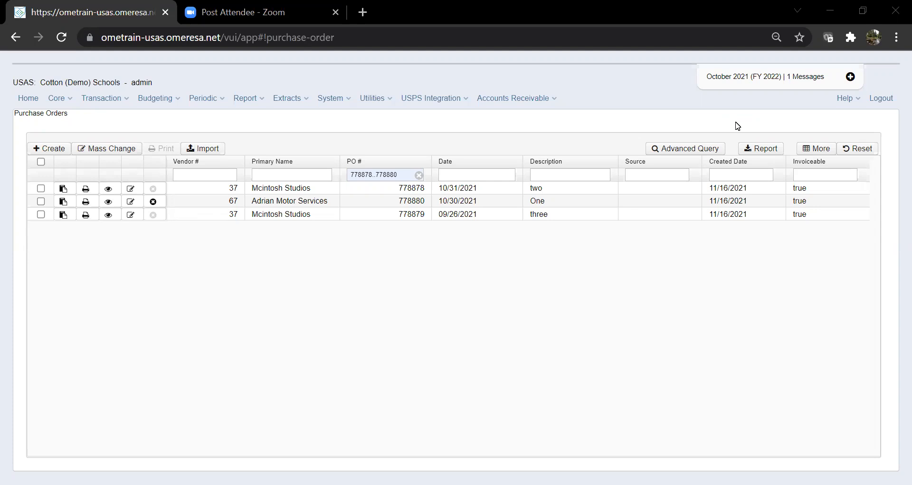
{"action": "left_click", "coordinate": [127, 100]}
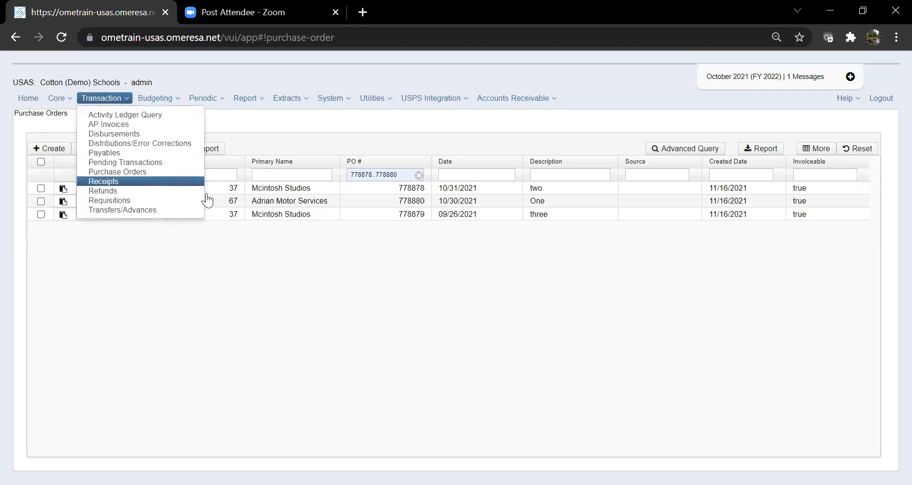
{"action": "left_click", "coordinate": [376, 291]}
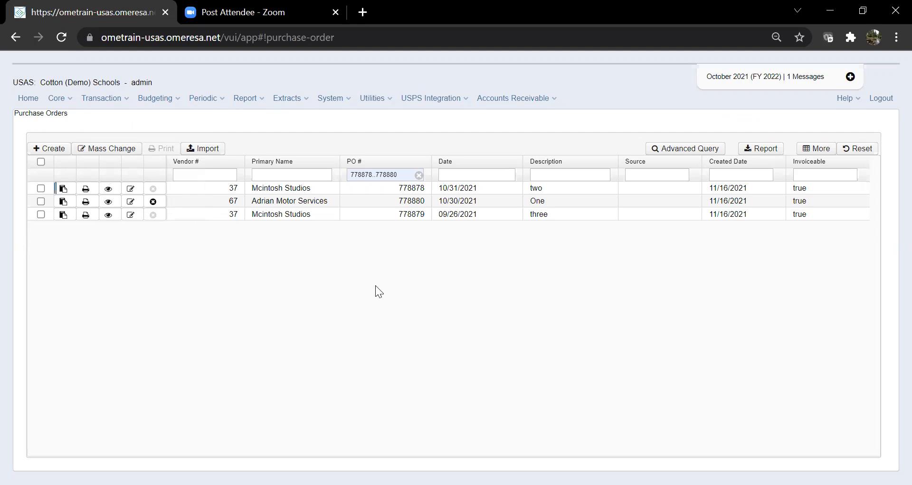
Open the Adrian Motor Services purchase order for amendment at its item list
{"action": "left_click", "coordinate": [109, 208]}
{"action": "left_click", "coordinate": [72, 97]}
{"action": "scroll", "coordinate": [375, 213], "scroll_direction": "down", "scroll_amount": 3}
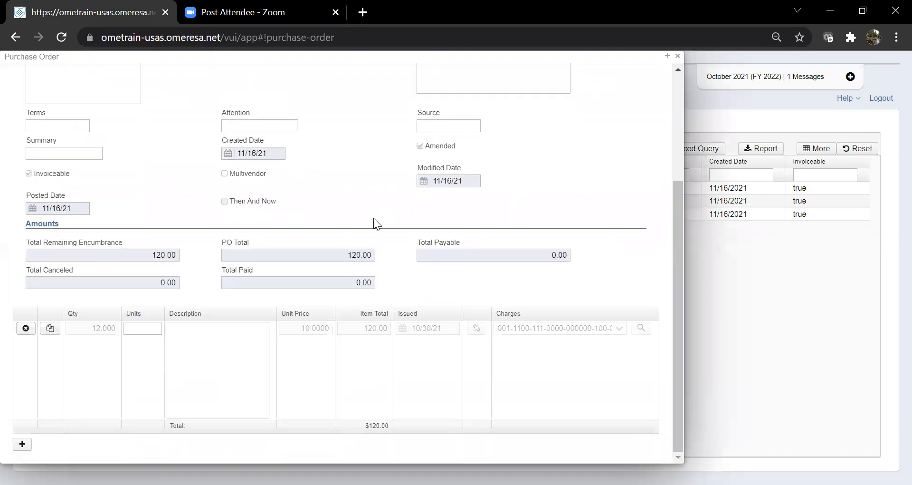
Cancel the purchase order's line item with a cancellation date of 10/31/2021
{"action": "left_click", "coordinate": [25, 328]}
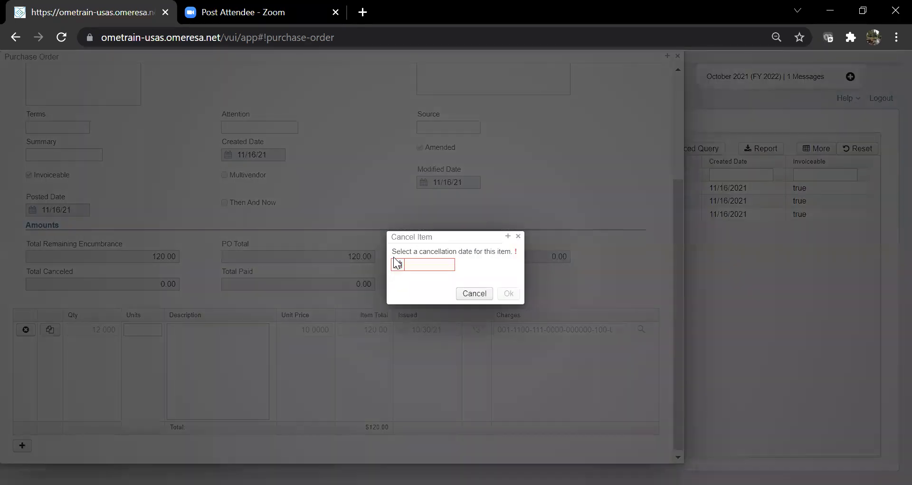
{"action": "left_click", "coordinate": [398, 264]}
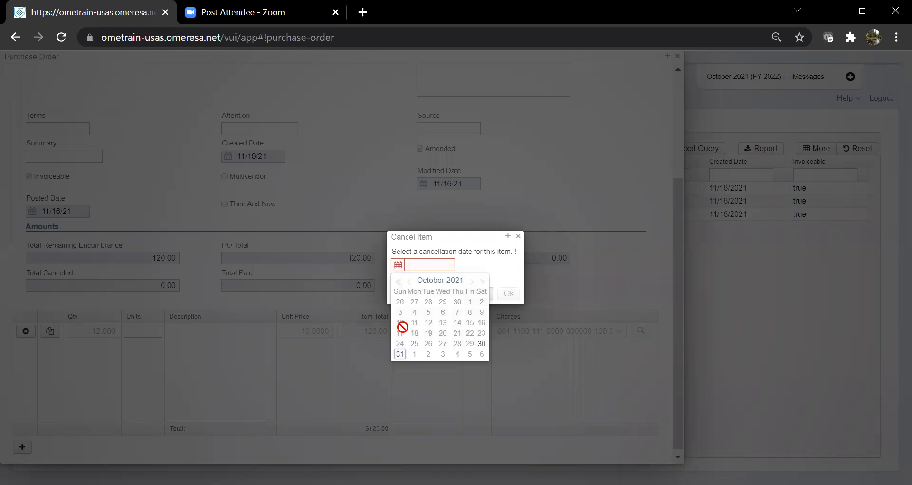
{"action": "left_click", "coordinate": [400, 353]}
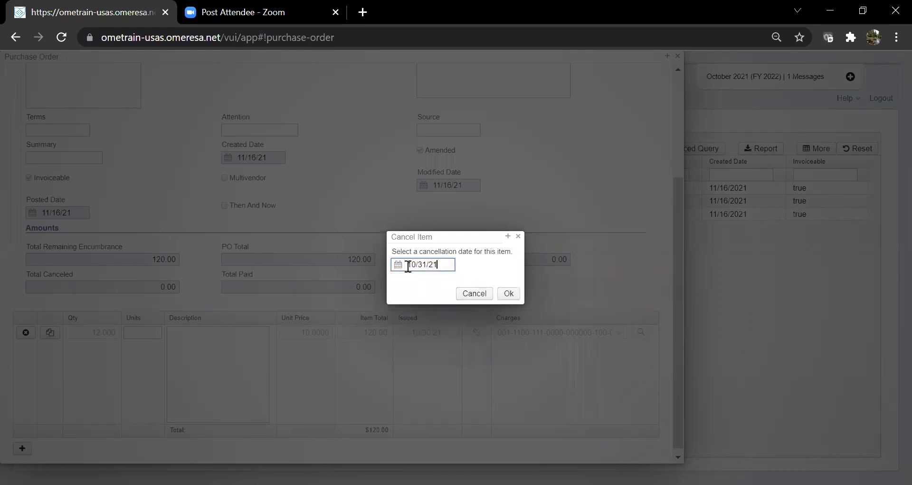
{"action": "left_click_drag", "start_coordinate": [441, 265], "coordinate": [391, 264]}
{"action": "type", "text": "10/31/2021"}
{"action": "left_click", "coordinate": [475, 264]}
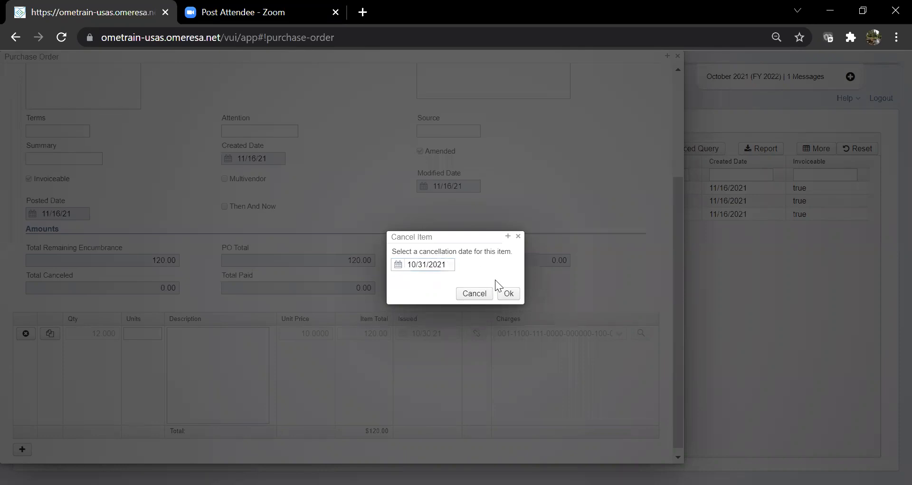
{"action": "left_click", "coordinate": [510, 300]}
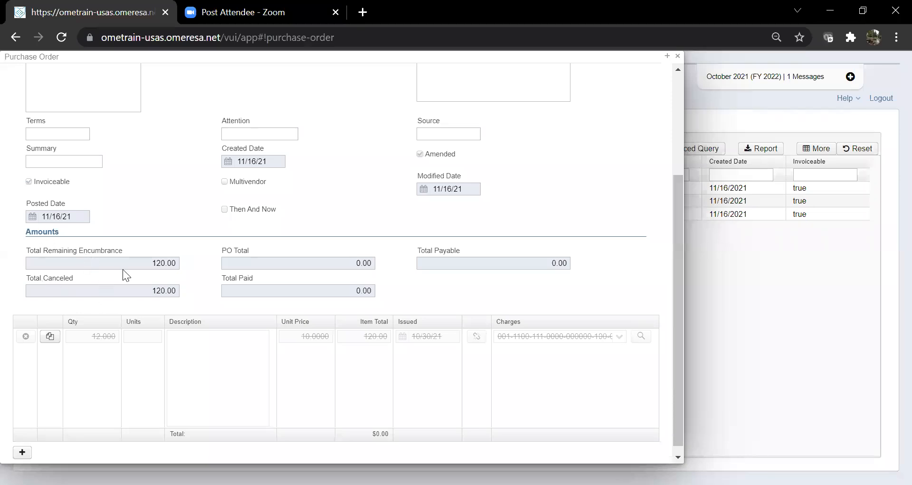
Save the amended purchase order, review its amounts and item line, and close it
{"action": "scroll", "coordinate": [140, 246], "scroll_direction": "up", "scroll_amount": 3}
{"action": "left_click", "coordinate": [88, 91]}
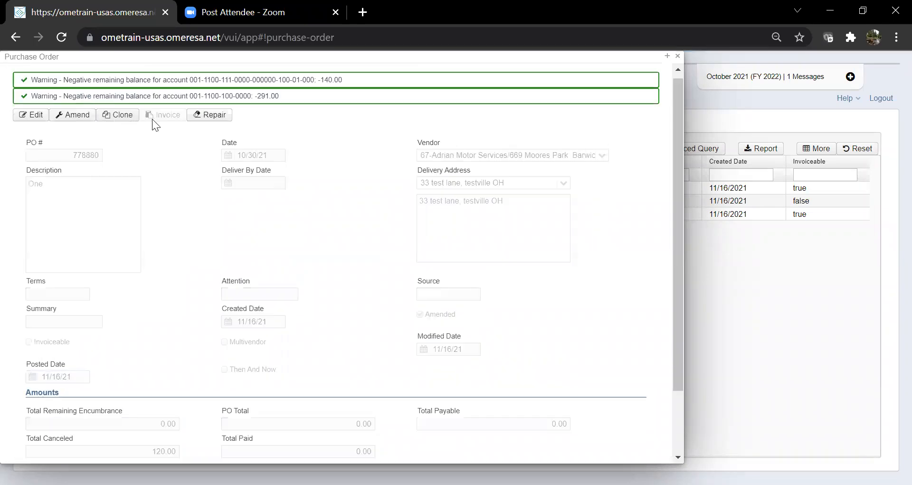
{"action": "scroll", "coordinate": [135, 287], "scroll_direction": "down", "scroll_amount": 3}
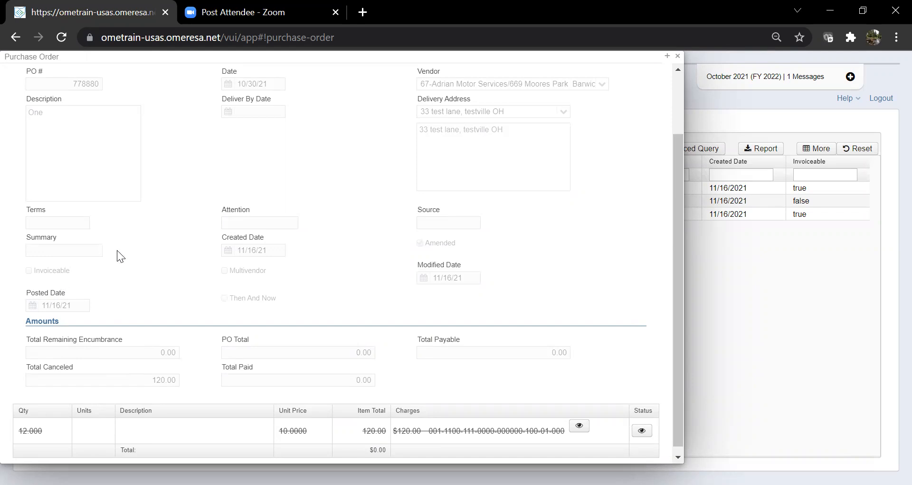
{"action": "left_click", "coordinate": [678, 55]}
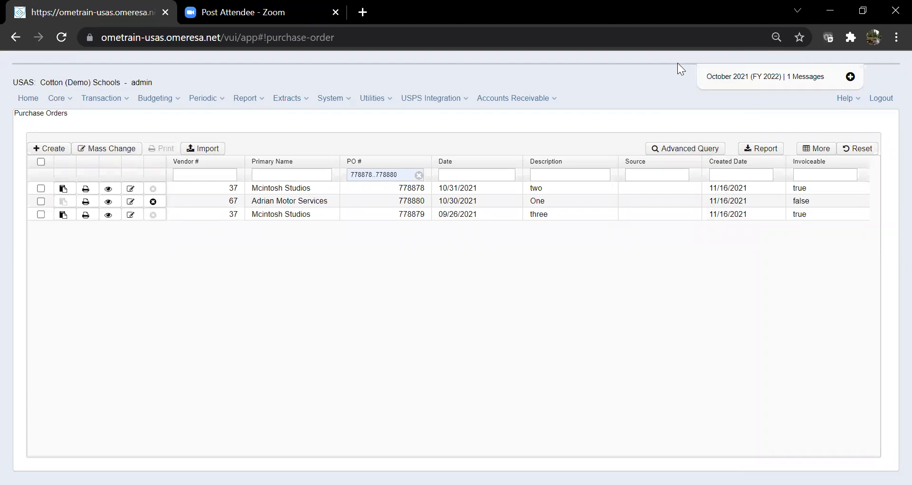
Go to AP Invoices and filter the list by the PO number of the Mcintosh Studios order described "two"
{"action": "left_click", "coordinate": [122, 101]}
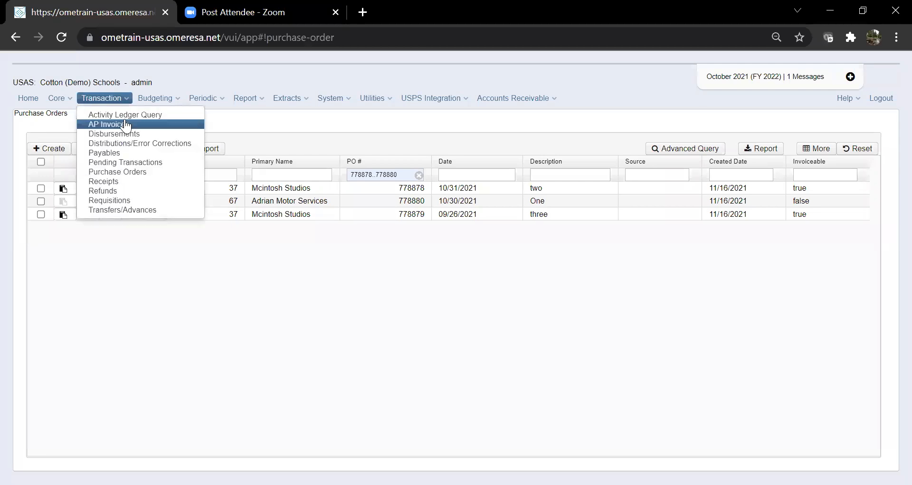
{"action": "left_click", "coordinate": [125, 125]}
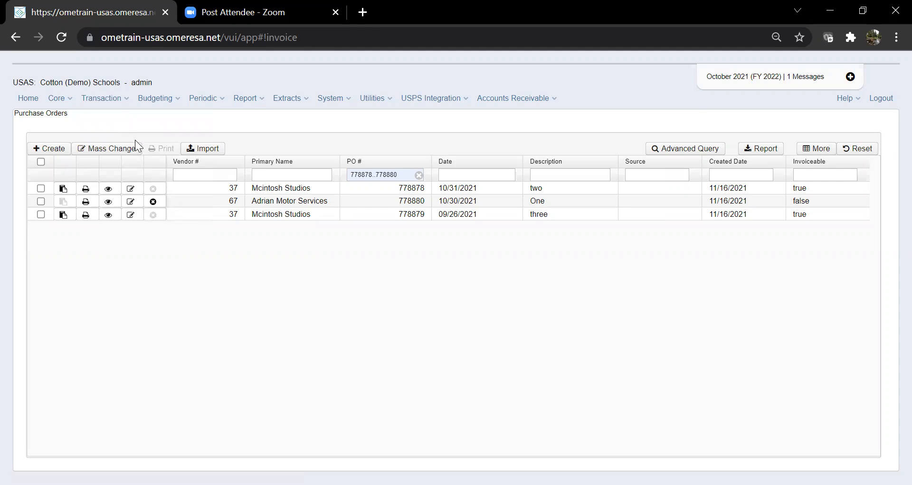
{"action": "left_click", "coordinate": [373, 182]}
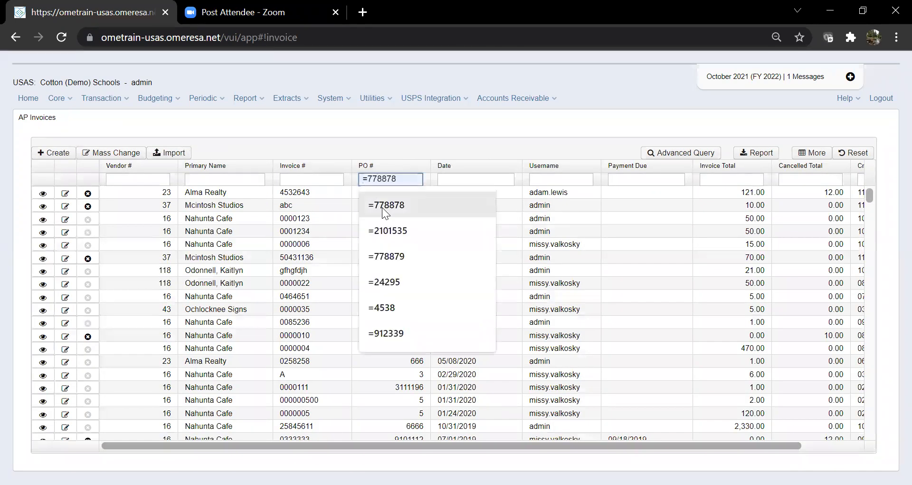
{"action": "left_click", "coordinate": [382, 206]}
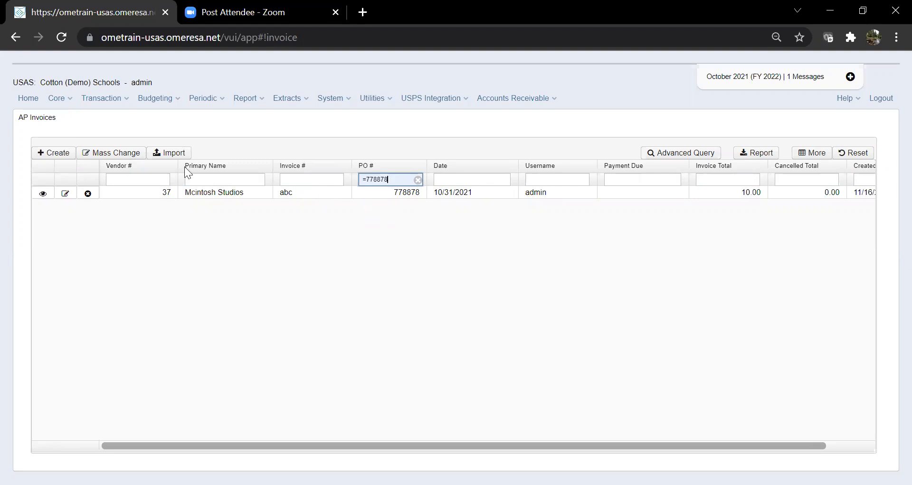
Open the Mcintosh Studios invoice abc, change its line item's status to Full, and close it
{"action": "left_click", "coordinate": [44, 194]}
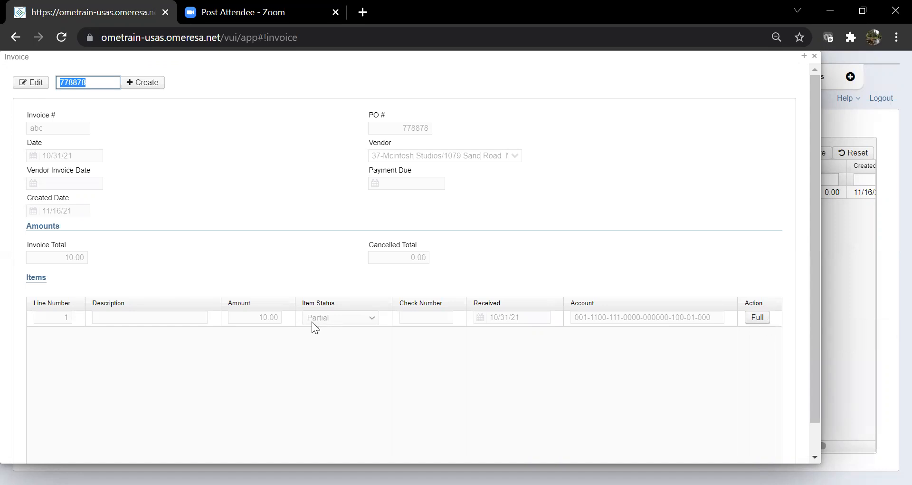
{"action": "left_click", "coordinate": [756, 317]}
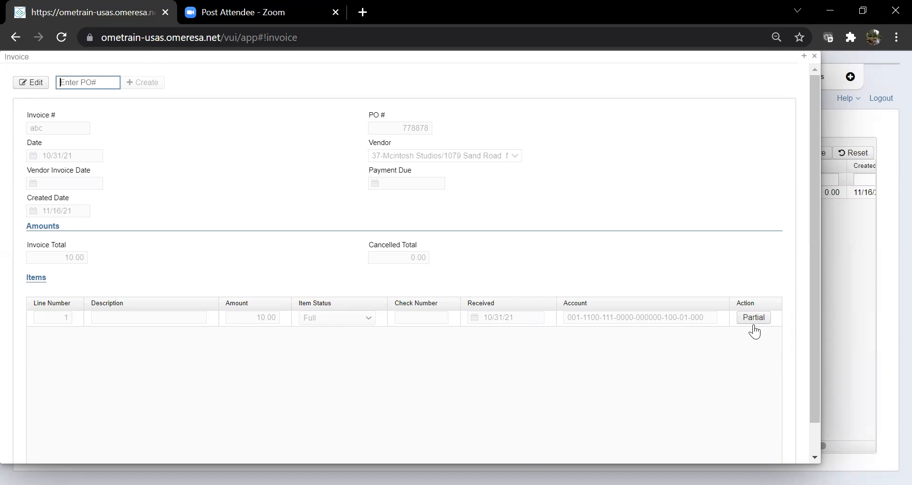
{"action": "left_click", "coordinate": [814, 59]}
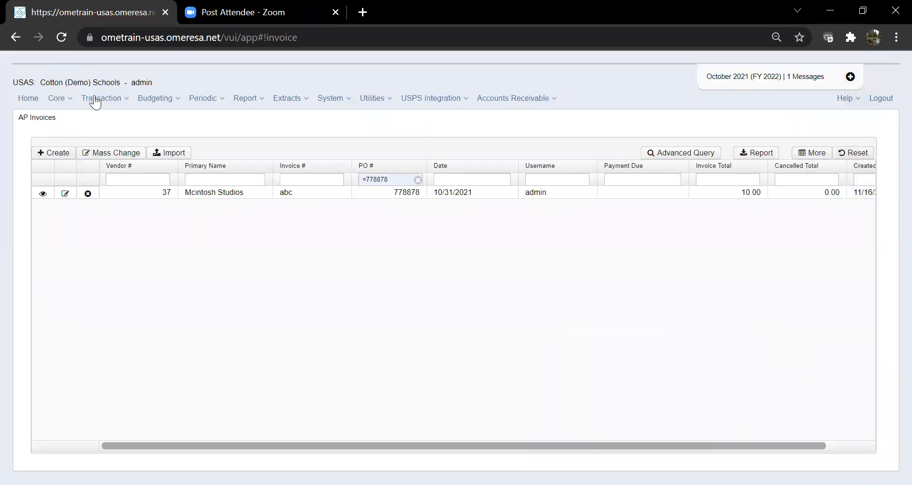
Look up the purchase order described "two" by its PO number, check its invoiceable status, and clear the filter
{"action": "left_click", "coordinate": [95, 101]}
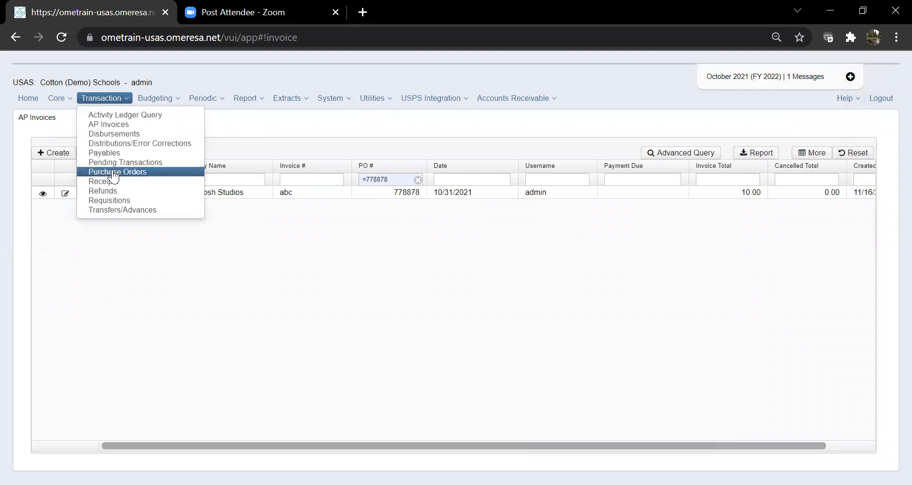
{"action": "left_click", "coordinate": [113, 174]}
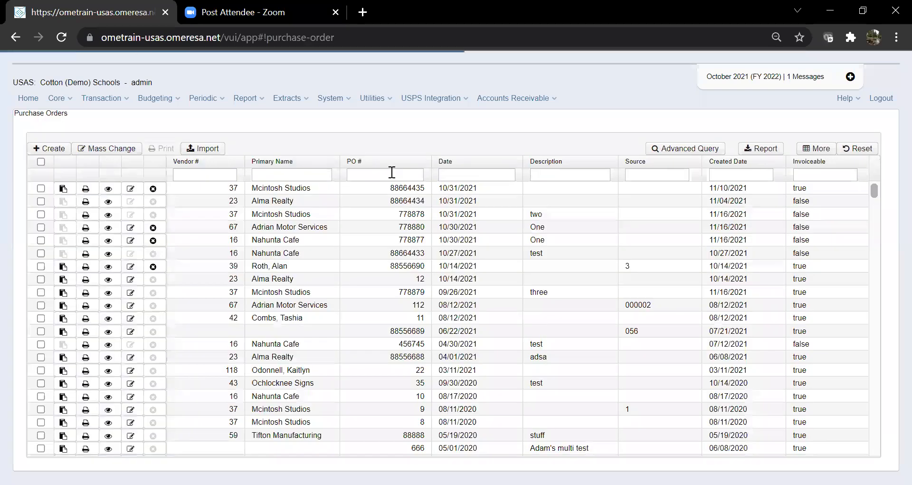
{"action": "left_click", "coordinate": [390, 176]}
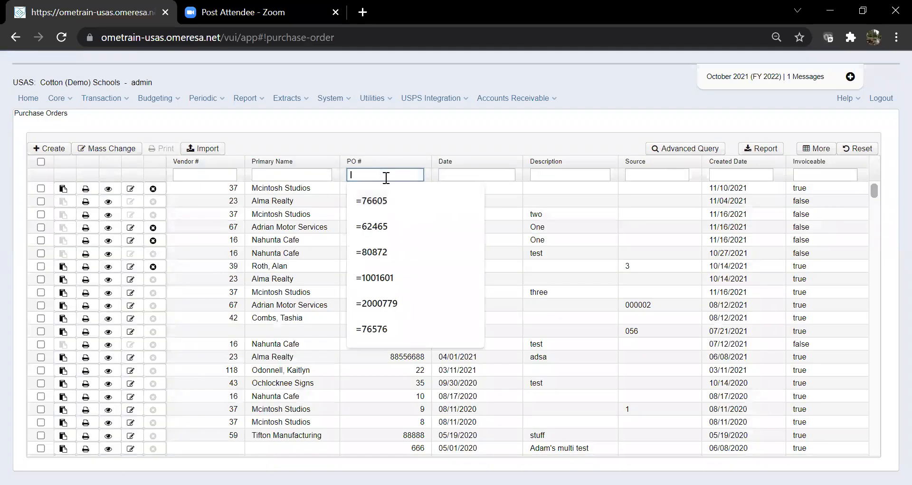
{"action": "type", "text": "=77"}
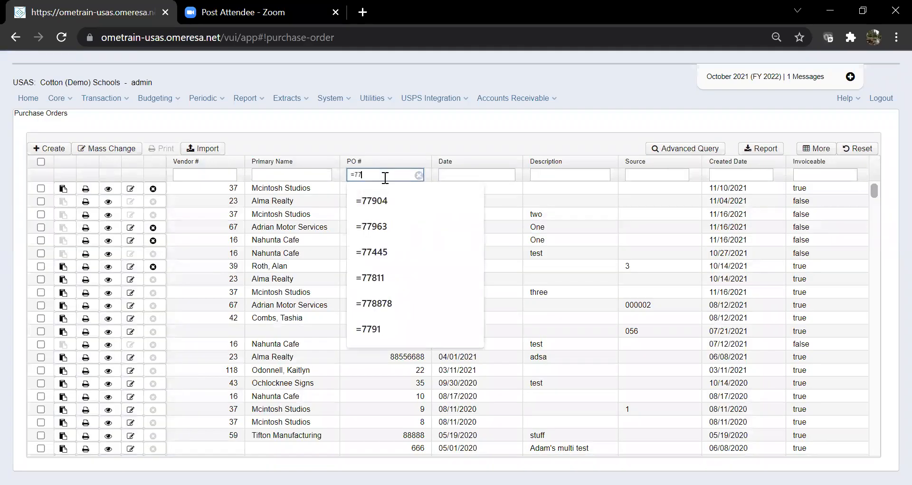
{"action": "type", "text": "8878"}
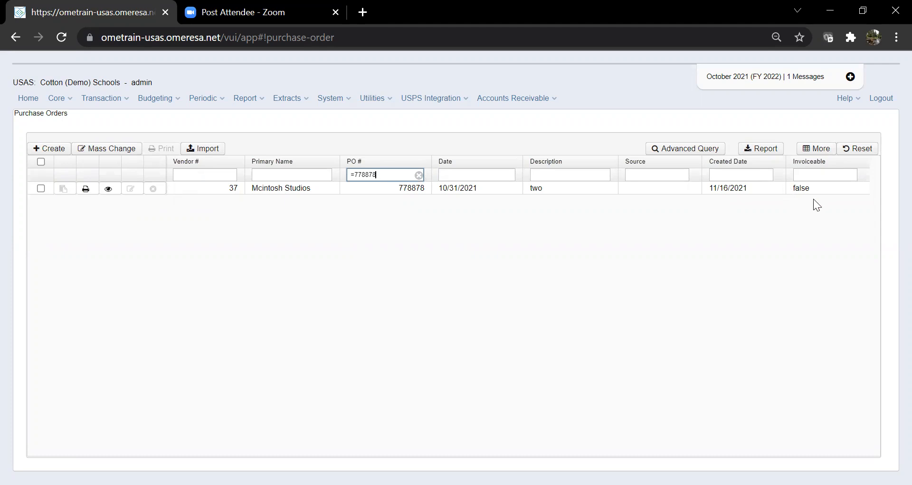
{"action": "left_click", "coordinate": [419, 175]}
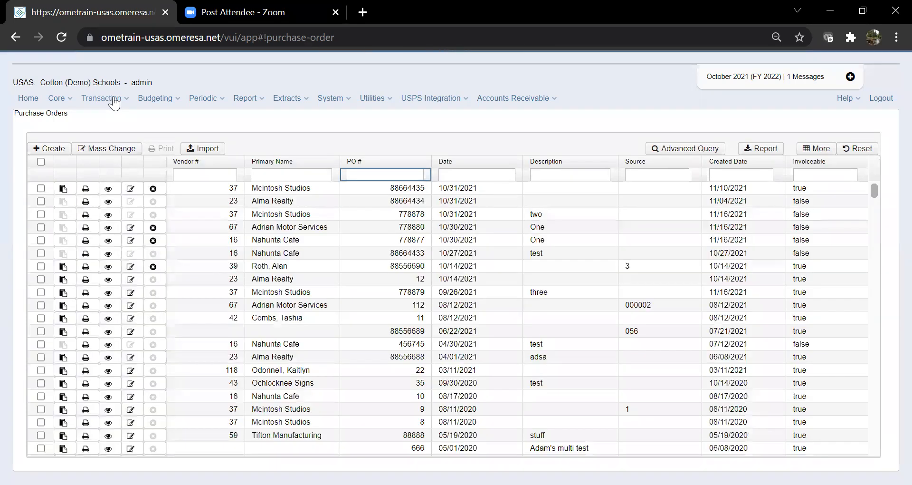
Return to AP Invoices and filter the list by the PO number of the Mcintosh Studios order described "three"
{"action": "left_click", "coordinate": [114, 100]}
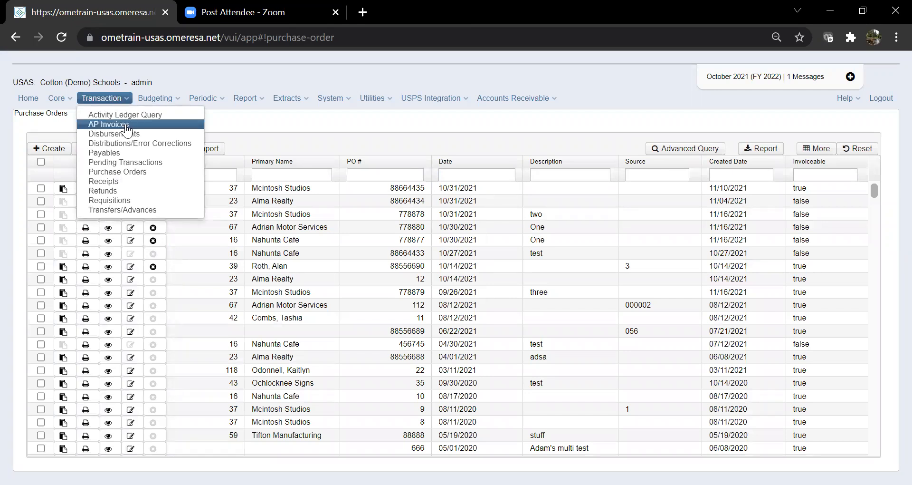
{"action": "left_click", "coordinate": [126, 124]}
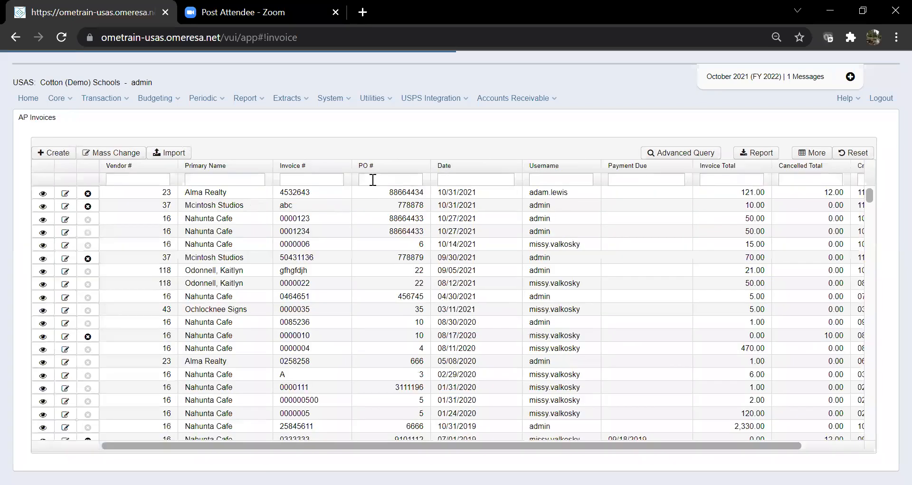
{"action": "left_click", "coordinate": [373, 179]}
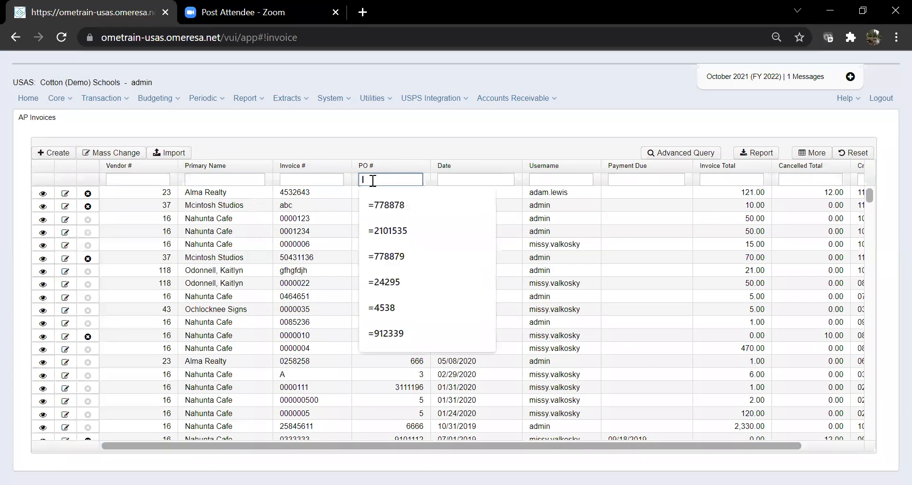
{"action": "type", "text": "="}
{"action": "type", "text": "778880"}
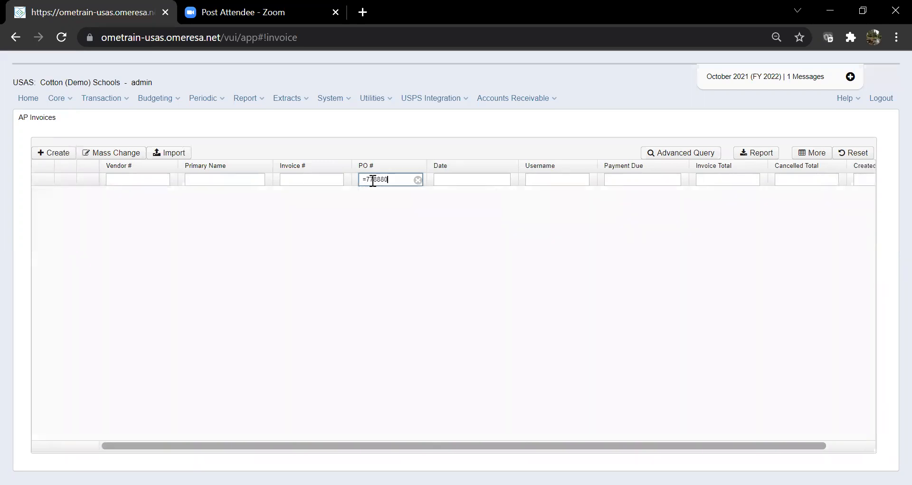
{"action": "key", "text": "BackSpace"}
{"action": "type", "text": "9"}
{"action": "left_click", "coordinate": [381, 180]}
{"action": "key", "text": "Delete"}
{"action": "type", "text": "7"}
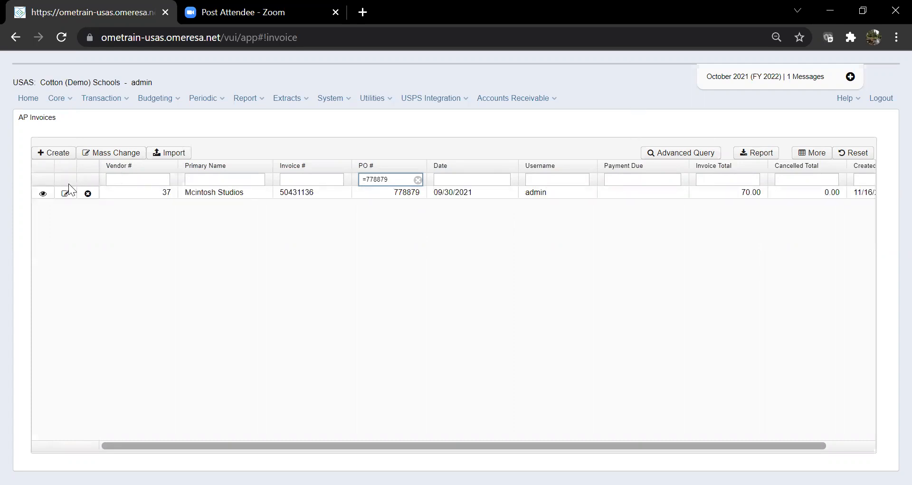
Open the 09/30/2021 Mcintosh Studios invoice, try to change its item's status to Full, and dismiss the messages
{"action": "left_click", "coordinate": [42, 194]}
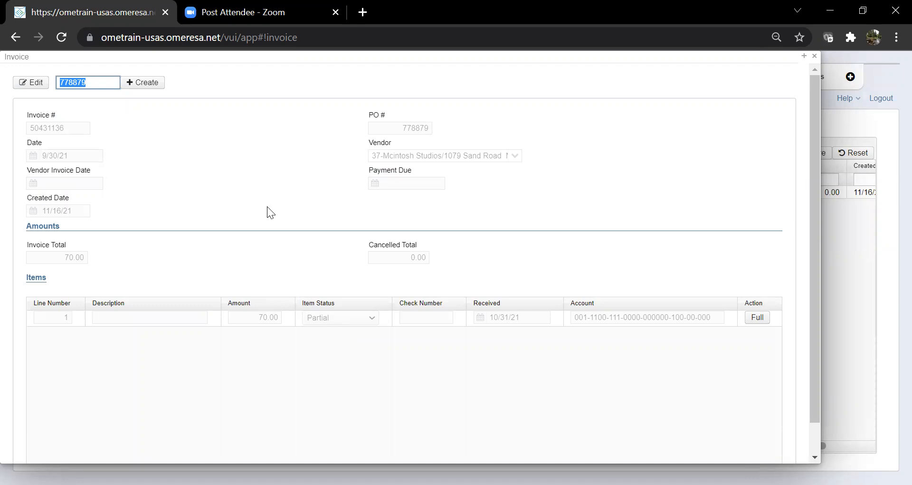
{"action": "left_click", "coordinate": [758, 318]}
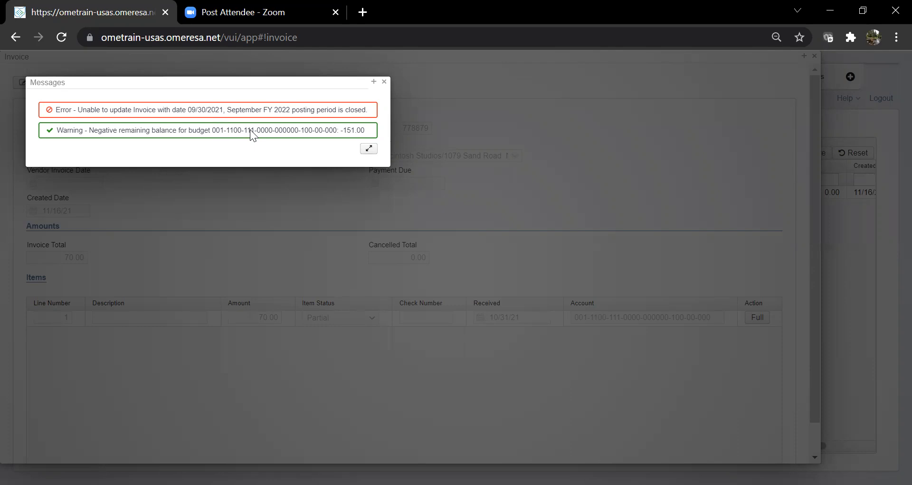
{"action": "left_click", "coordinate": [384, 81]}
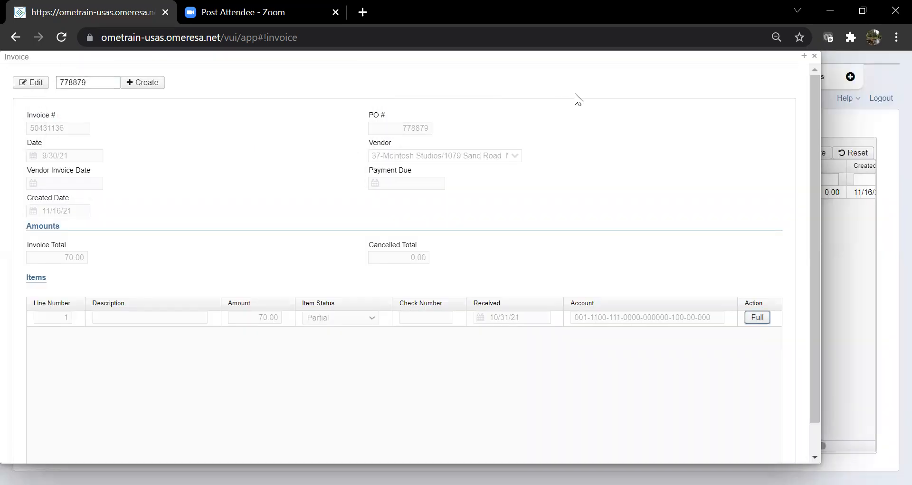
Create a new invoice for the same purchase order and enter its invoice number
{"action": "left_click", "coordinate": [139, 88]}
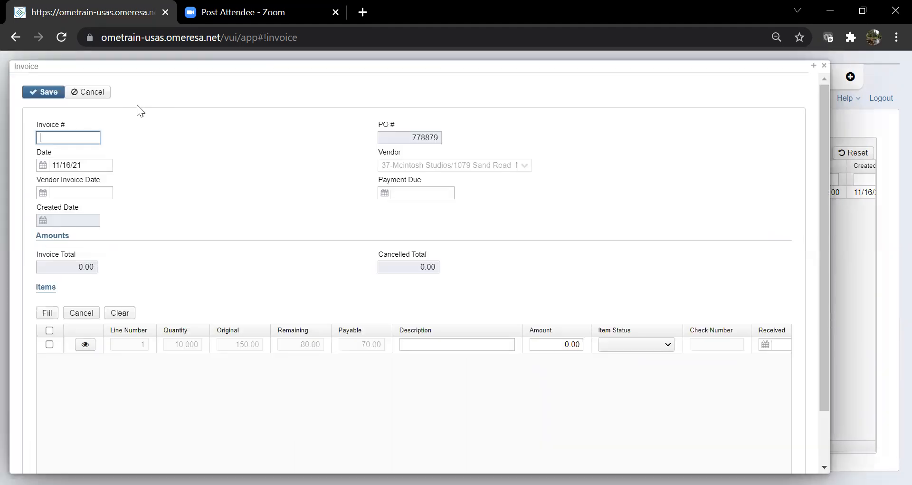
{"action": "type", "text": "1"}
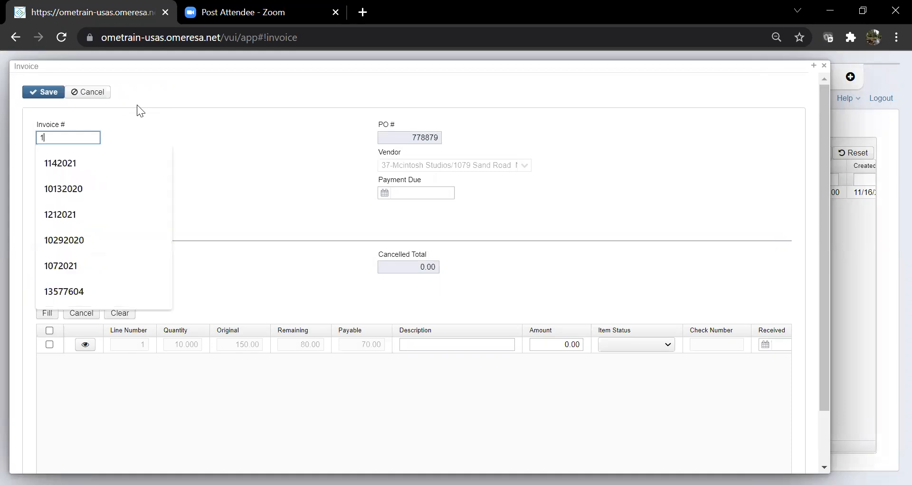
{"action": "type", "text": "1147852"}
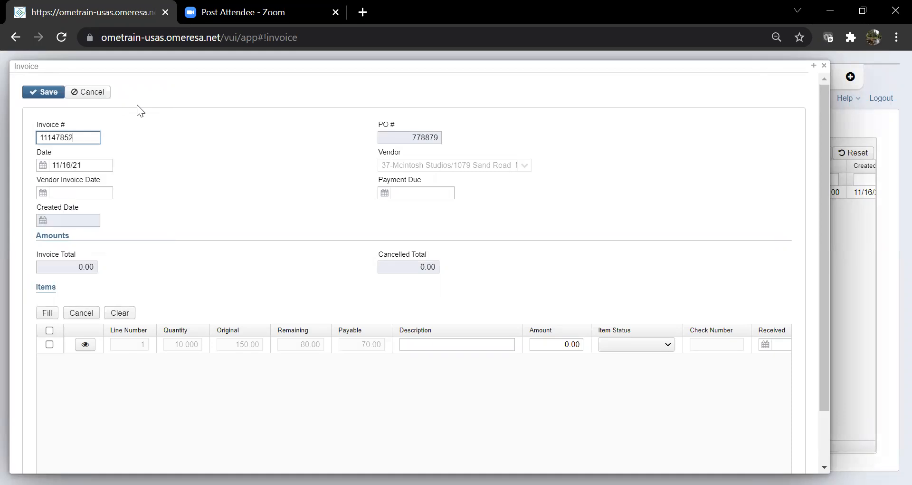
Cancel the remaining amount of the line 1 item with status Cancel_Full, try to save the invoice, and dismiss the message
{"action": "left_click", "coordinate": [50, 339]}
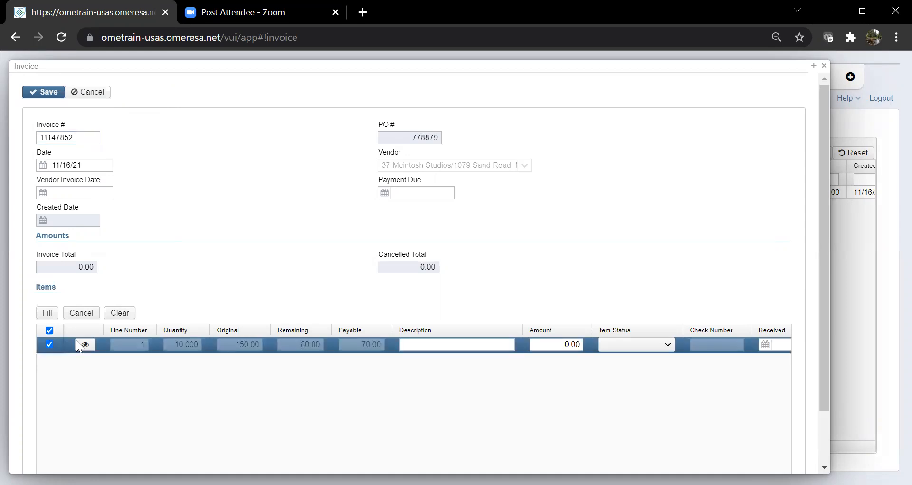
{"action": "left_click", "coordinate": [88, 317]}
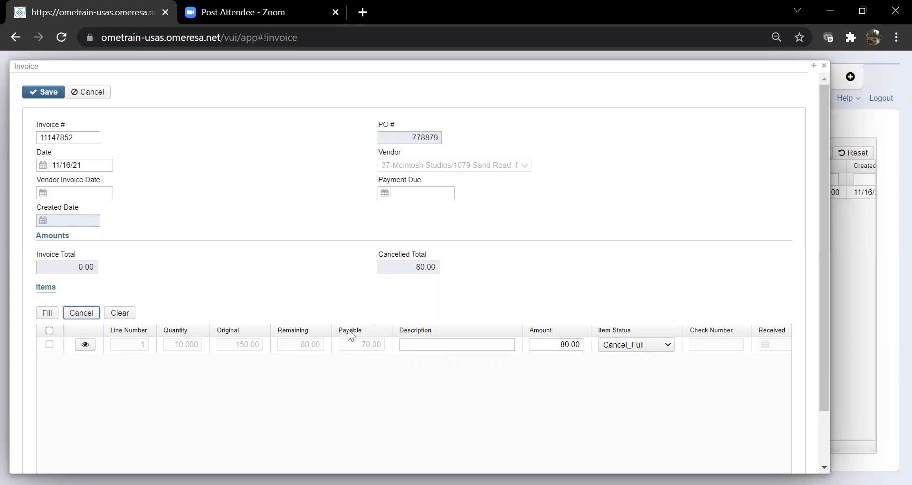
{"action": "left_click", "coordinate": [55, 93]}
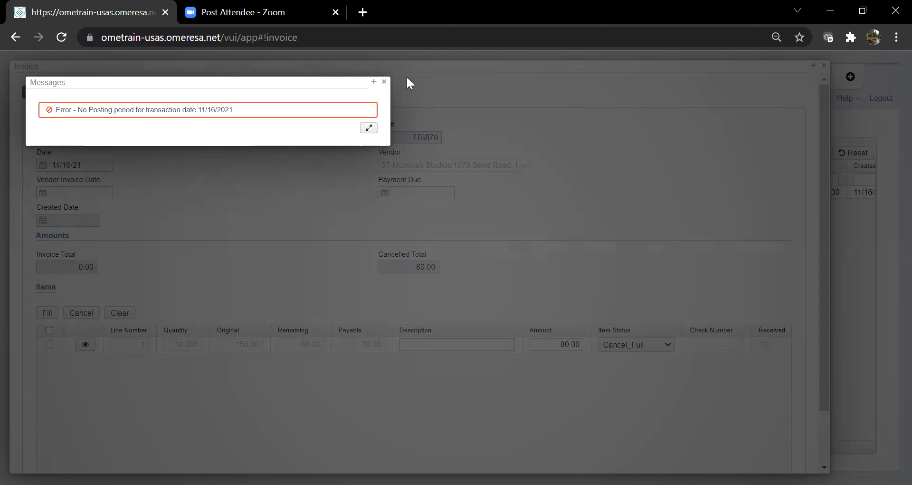
{"action": "left_click", "coordinate": [385, 83]}
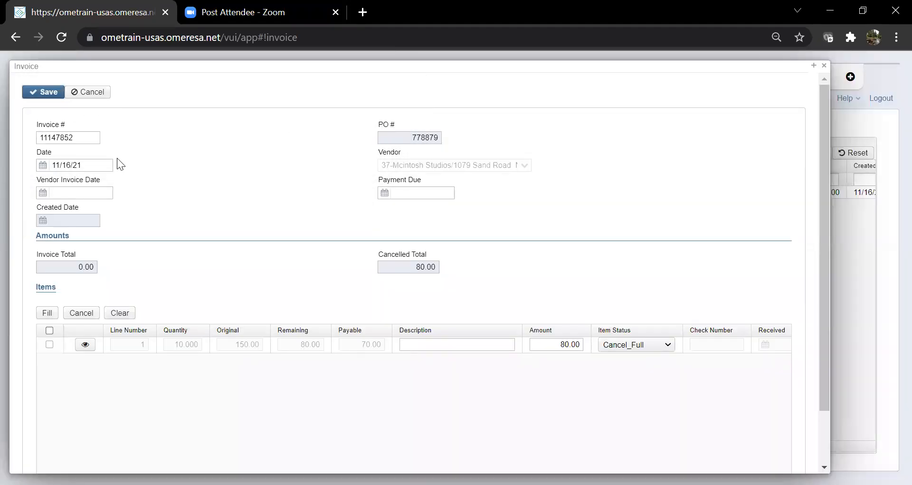
Set the invoice date to 10/31/21, save the invoice, and close the message and the invoice window
{"action": "left_click", "coordinate": [43, 165]}
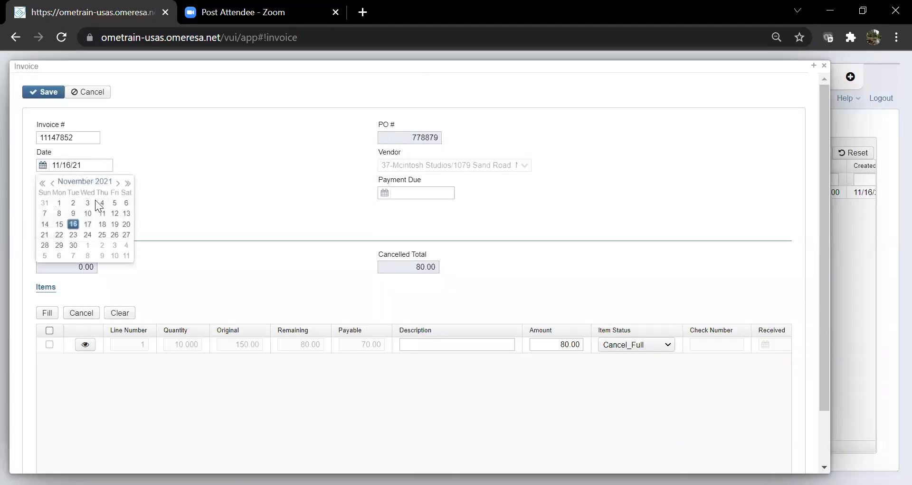
{"action": "left_click", "coordinate": [44, 202]}
{"action": "left_click", "coordinate": [48, 93]}
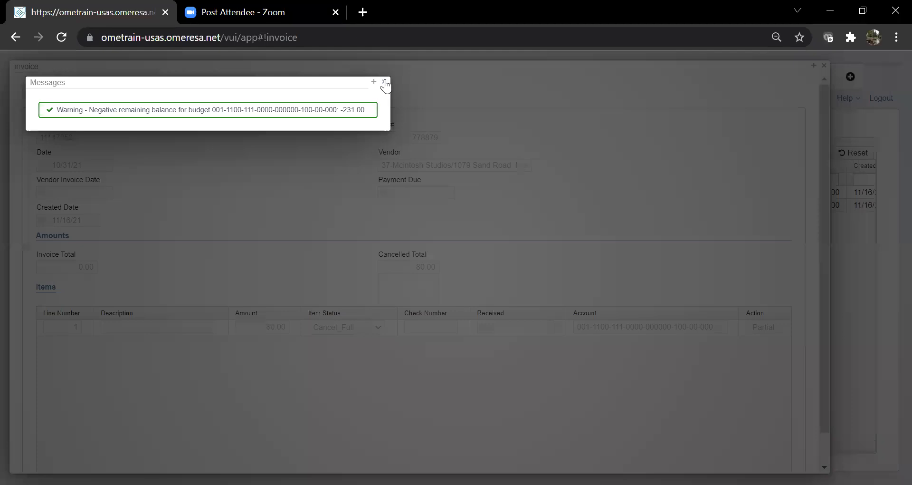
{"action": "left_click", "coordinate": [386, 86]}
{"action": "left_click", "coordinate": [825, 66]}
Go to Purchase Orders and filter by the PO number of the Mcintosh Studios order described "three" to check its invoiceable status
{"action": "left_click", "coordinate": [101, 99]}
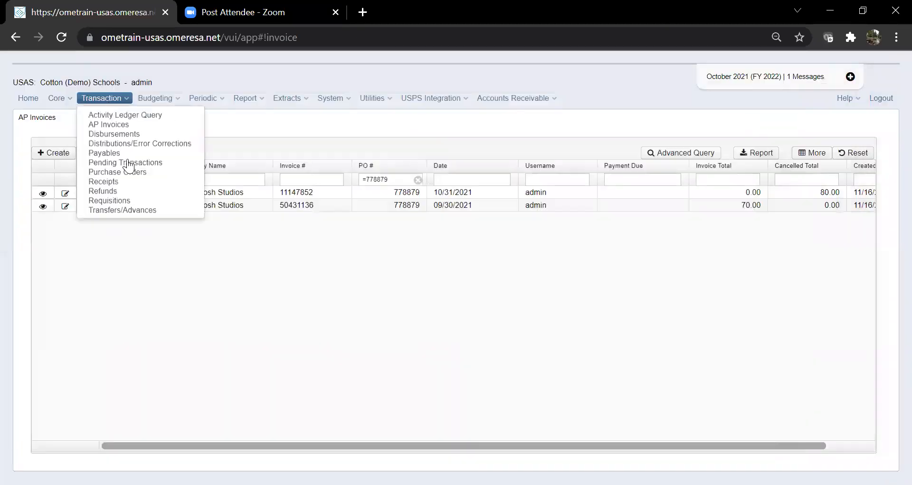
{"action": "left_click", "coordinate": [135, 173]}
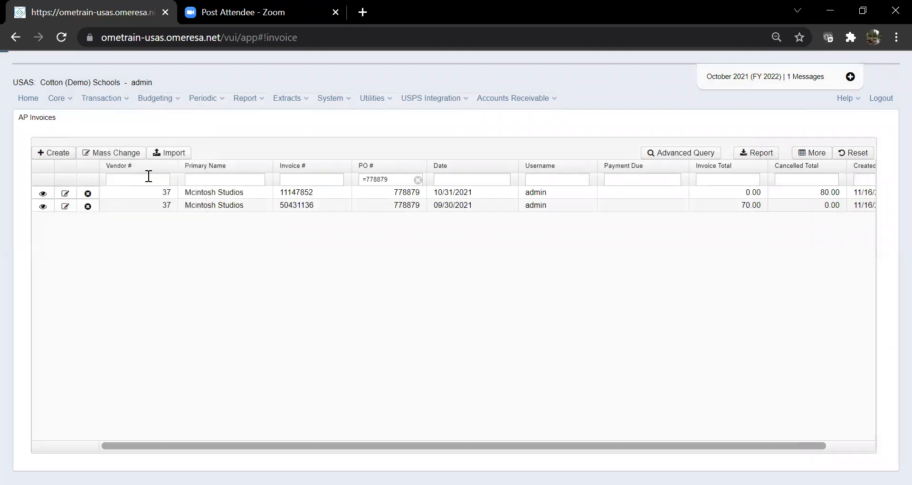
{"action": "left_click", "coordinate": [381, 179]}
{"action": "type", "text": "=77"}
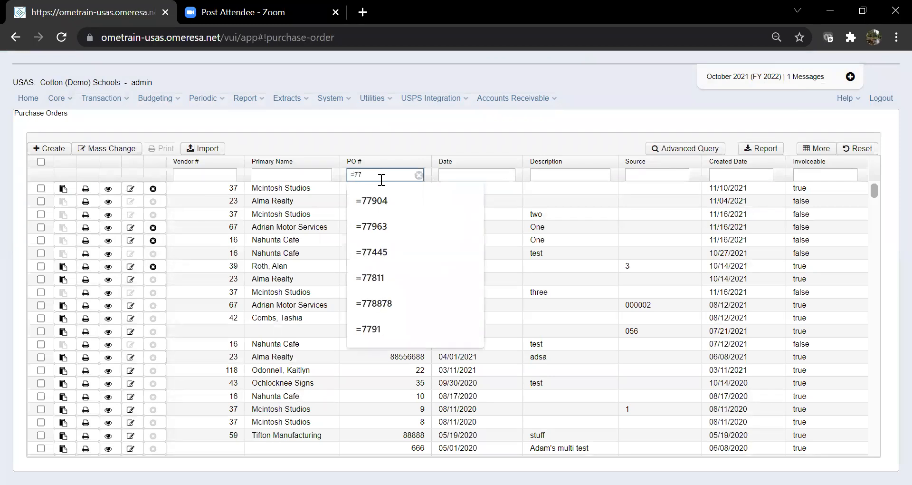
{"action": "type", "text": "8879"}
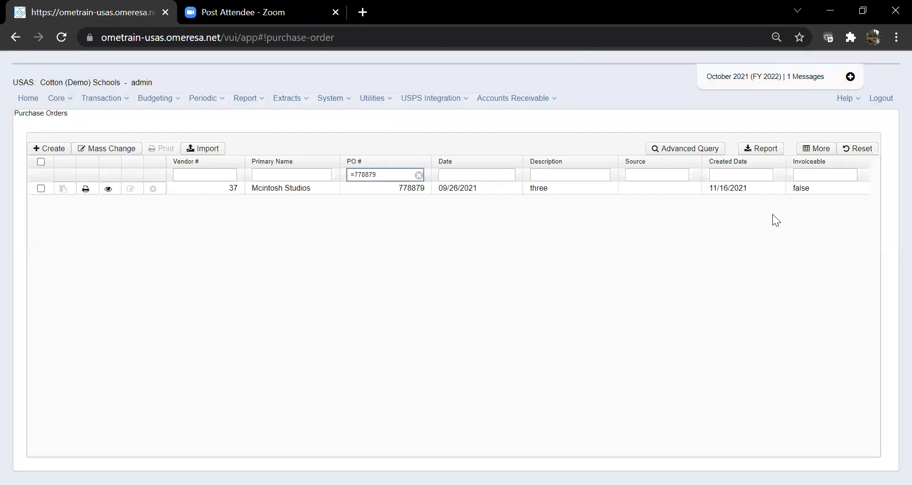